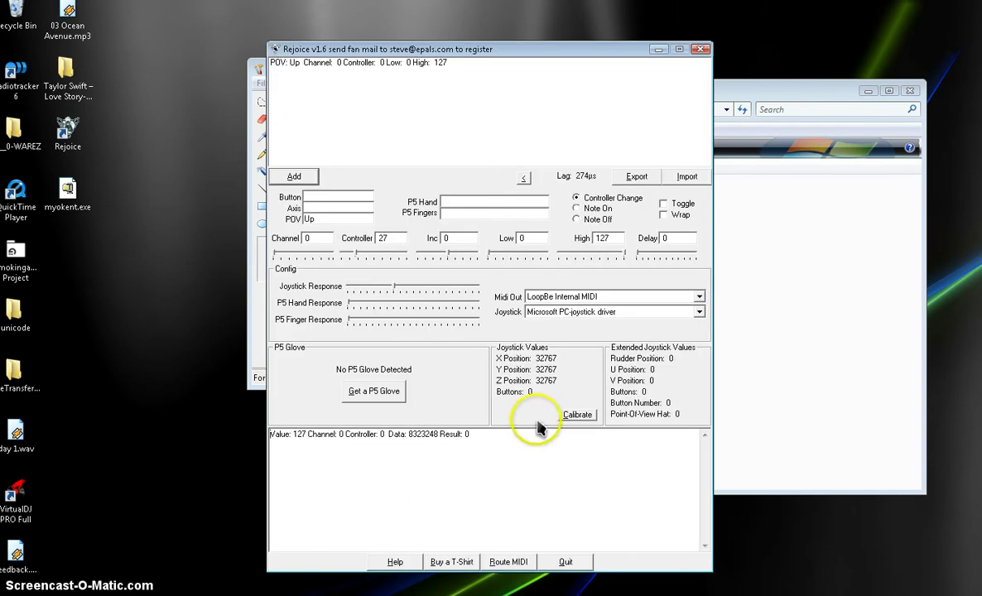
# Add two joystick mappings on channel 0: axis z with controller 27 and button 7 with controller 28, both ranging from 0 to 127.
pyautogui.click(511, 120)
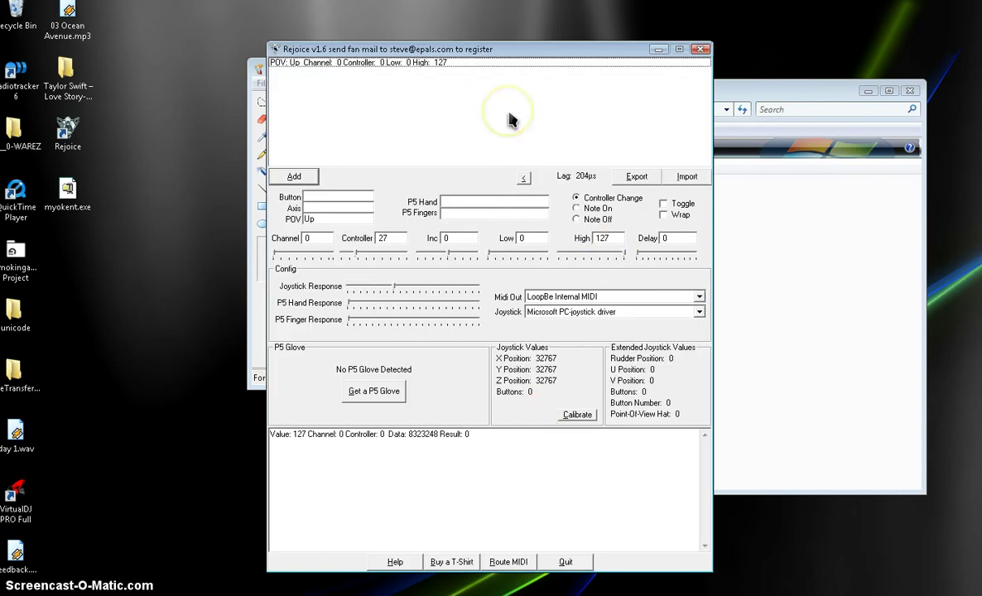
pyautogui.click(335, 51)
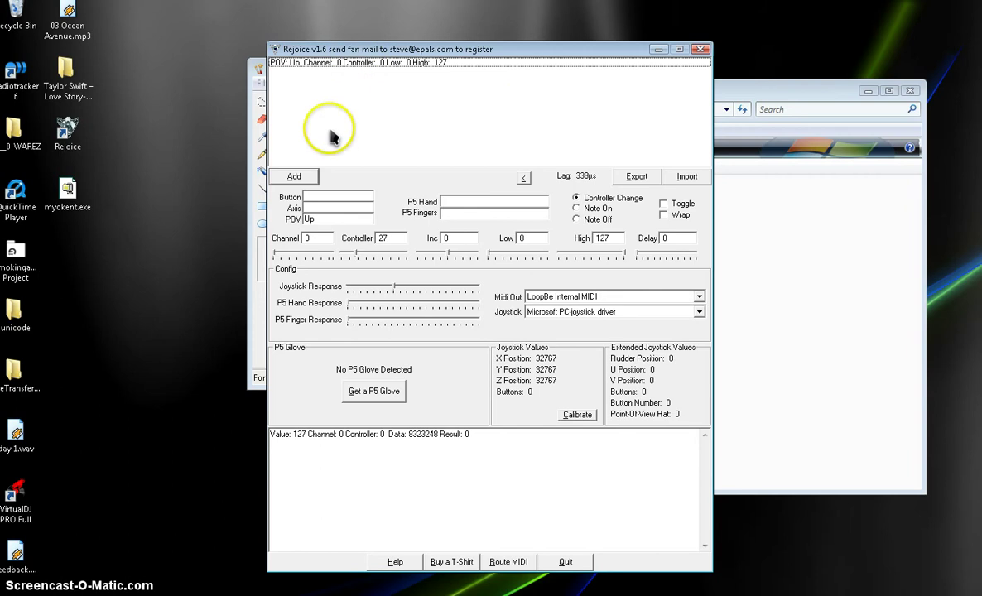
pyautogui.click(340, 196)
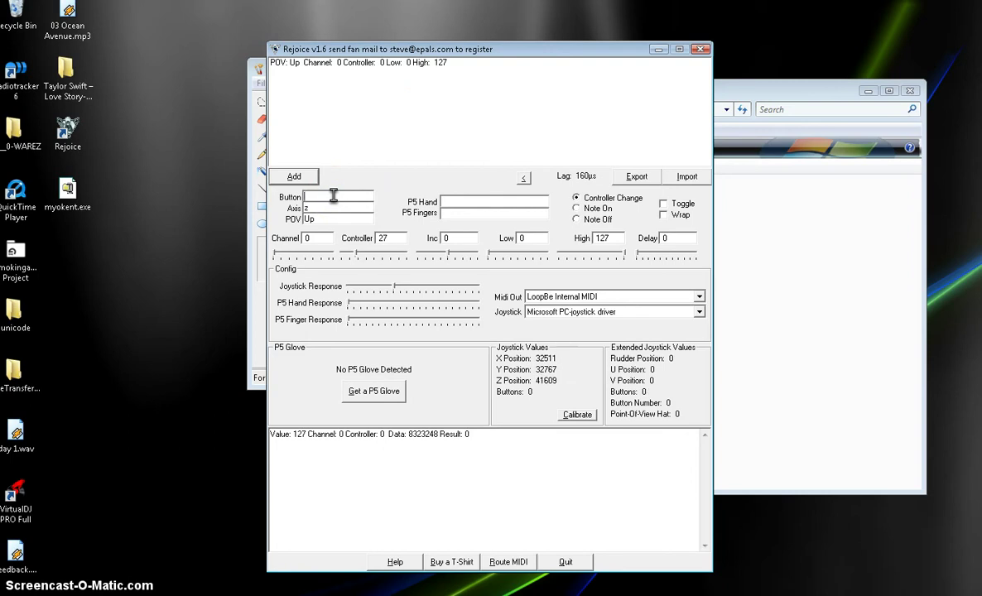
pyautogui.click(331, 204)
pyautogui.click(319, 193)
pyautogui.click(298, 177)
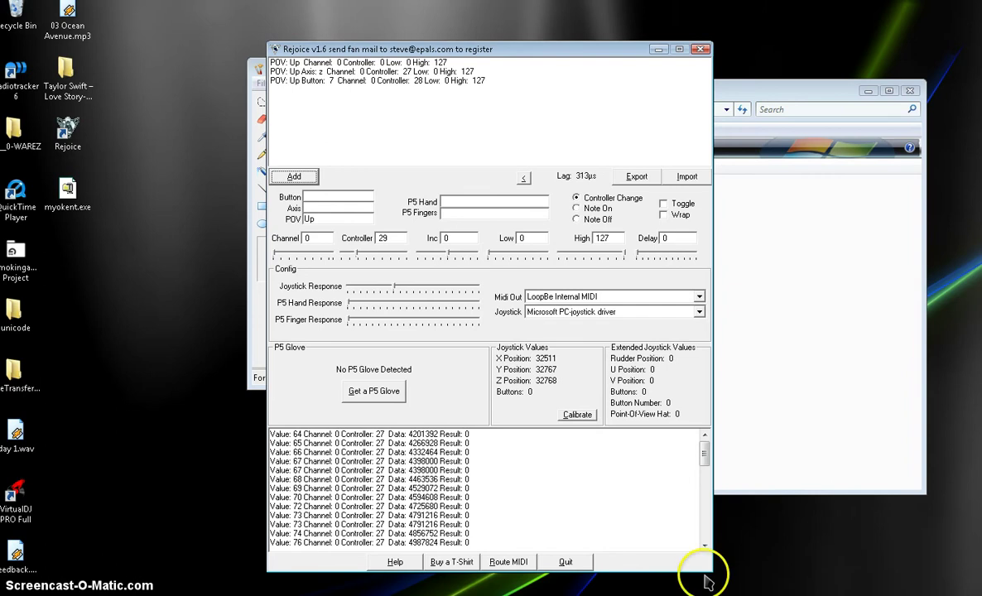
# Check LoopBe Internal MIDI as Rejoice's MIDI output, and switch to FL Studio to check it as an enabled MIDI input.
pyautogui.click(658, 295)
pyautogui.click(593, 319)
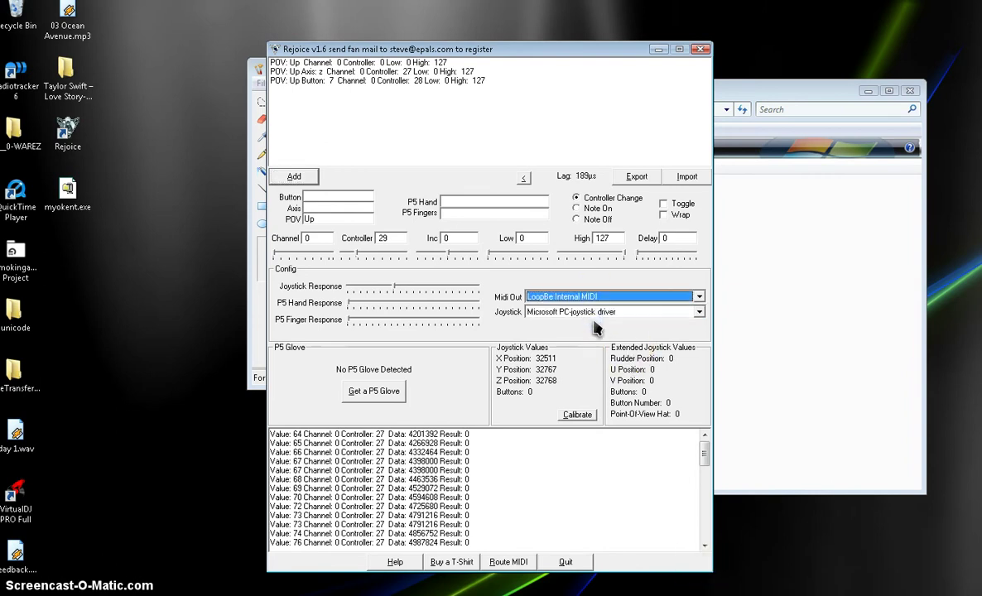
pyautogui.click(125, 540)
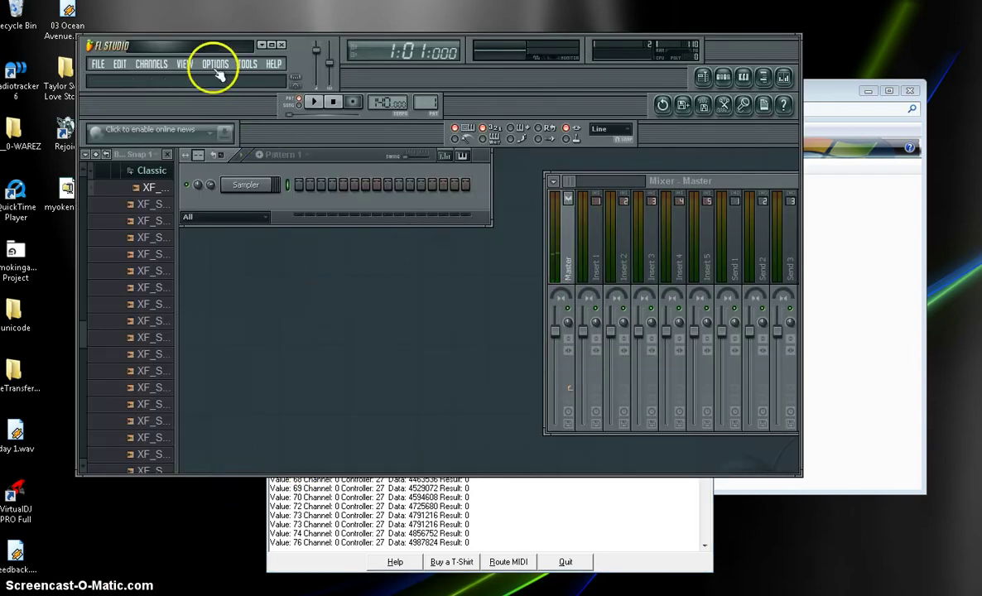
pyautogui.click(217, 66)
pyautogui.click(249, 92)
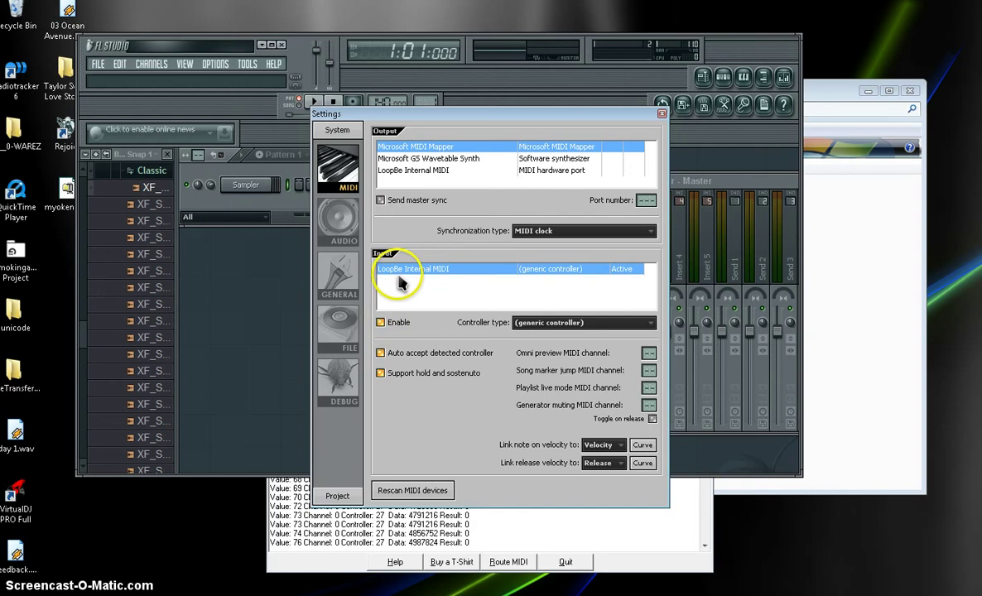
pyautogui.click(662, 113)
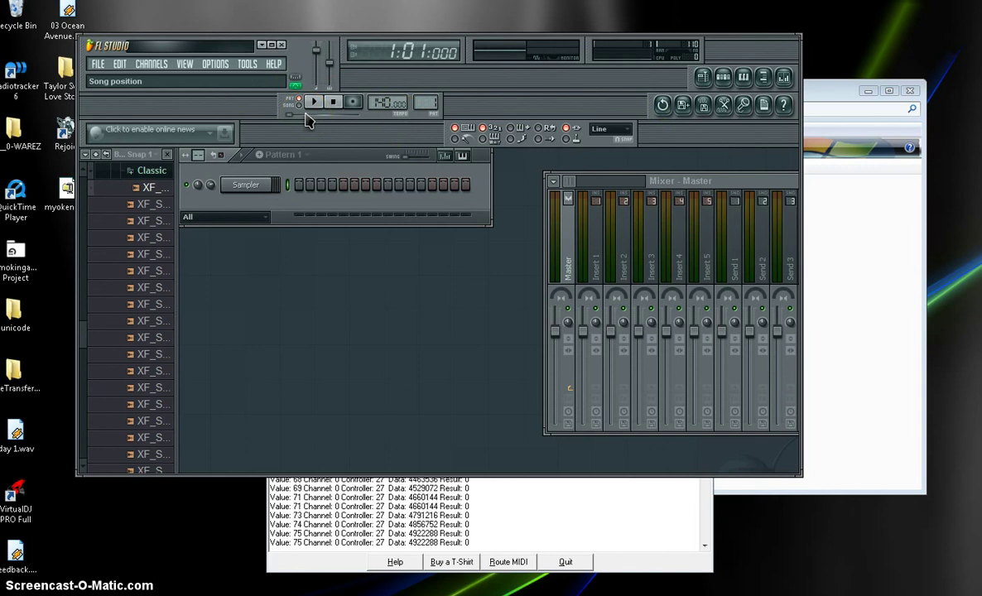
# Load the XF_SnrClassic06 snare sample from the browser into the Sampler channel.
pyautogui.click(299, 100)
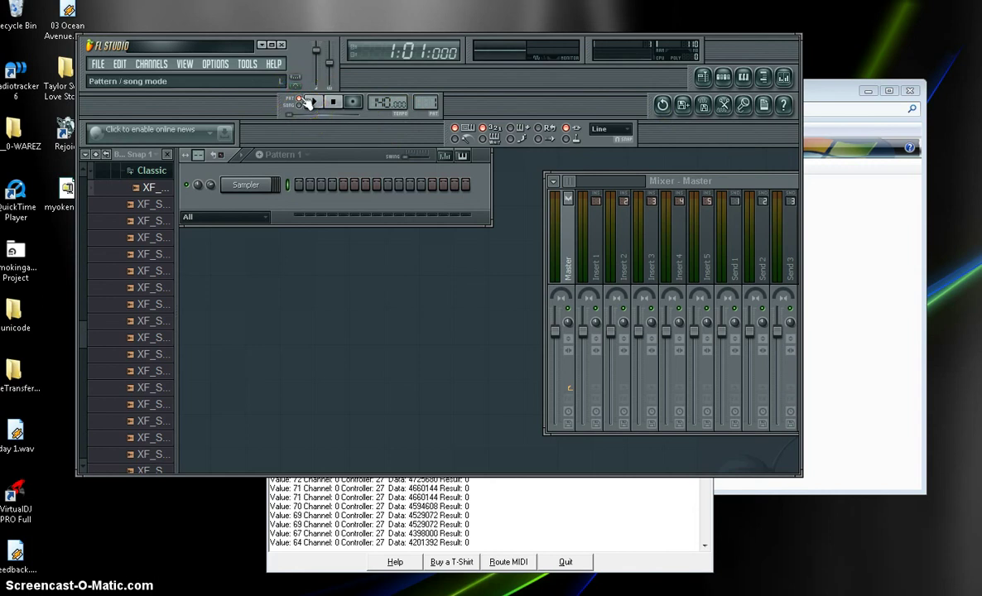
pyautogui.click(182, 203)
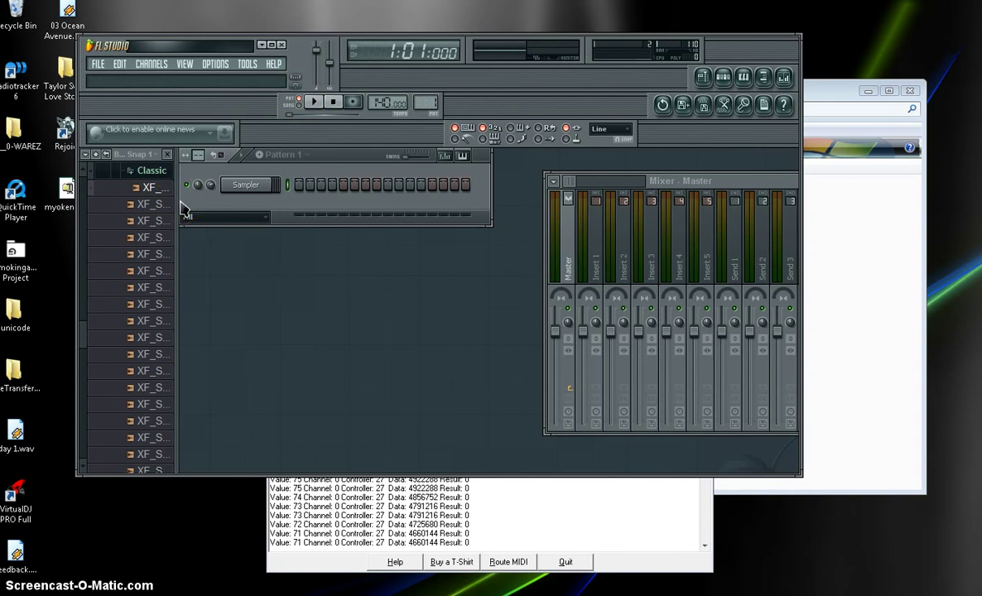
pyautogui.click(127, 238)
pyautogui.click(147, 271)
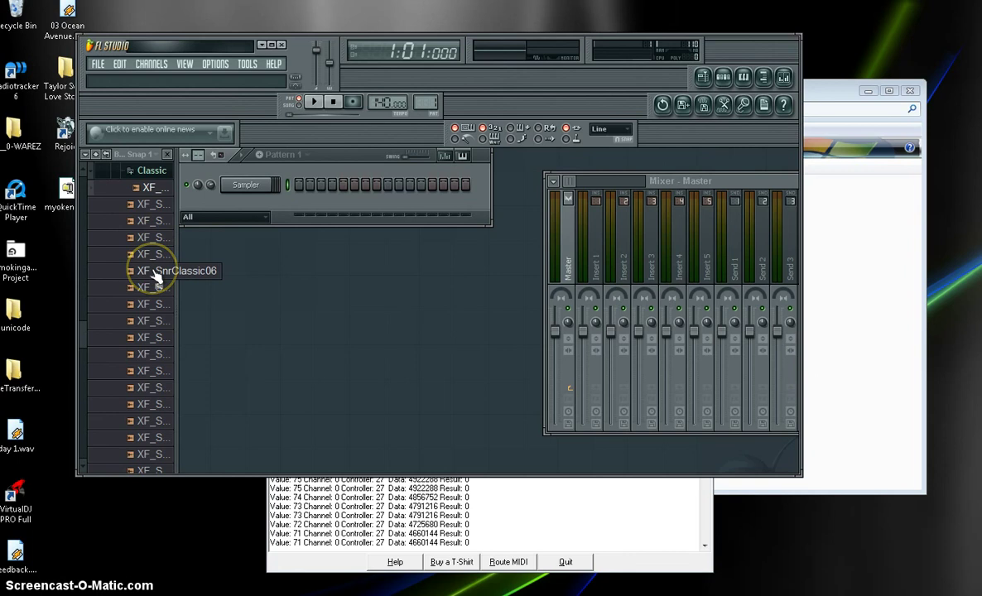
pyautogui.moveTo(153, 274); pyautogui.dragTo(253, 186)
# Program snare hits on steps 1, 5 and 9 through 16 of Pattern 1, and start playback.
pyautogui.click(299, 184)
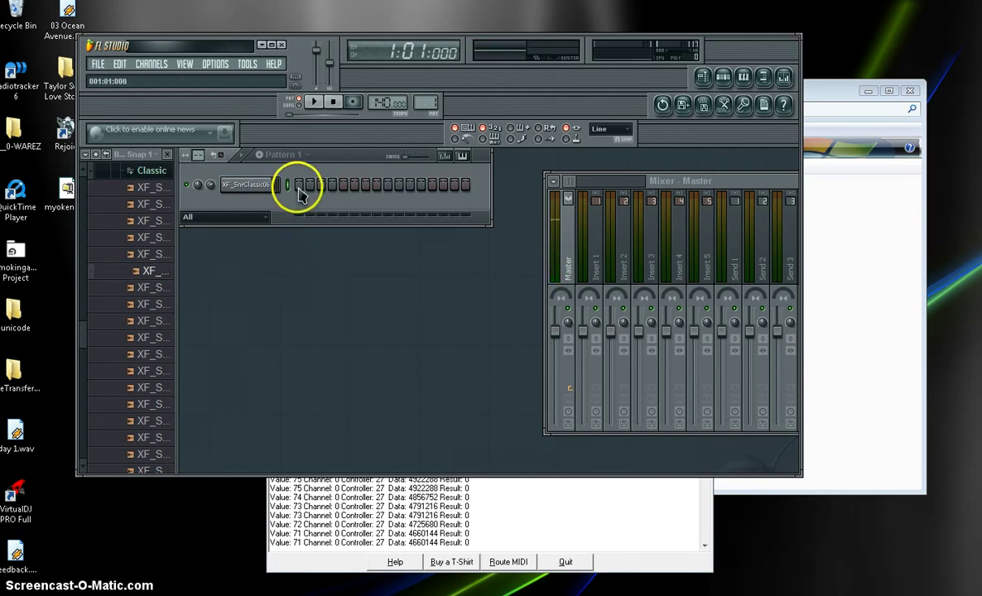
pyautogui.click(352, 189)
pyautogui.click(388, 187)
pyautogui.click(431, 187)
pyautogui.click(398, 187)
pyautogui.click(409, 187)
pyautogui.click(421, 188)
pyautogui.click(443, 187)
pyautogui.click(454, 187)
pyautogui.click(465, 187)
pyautogui.click(314, 105)
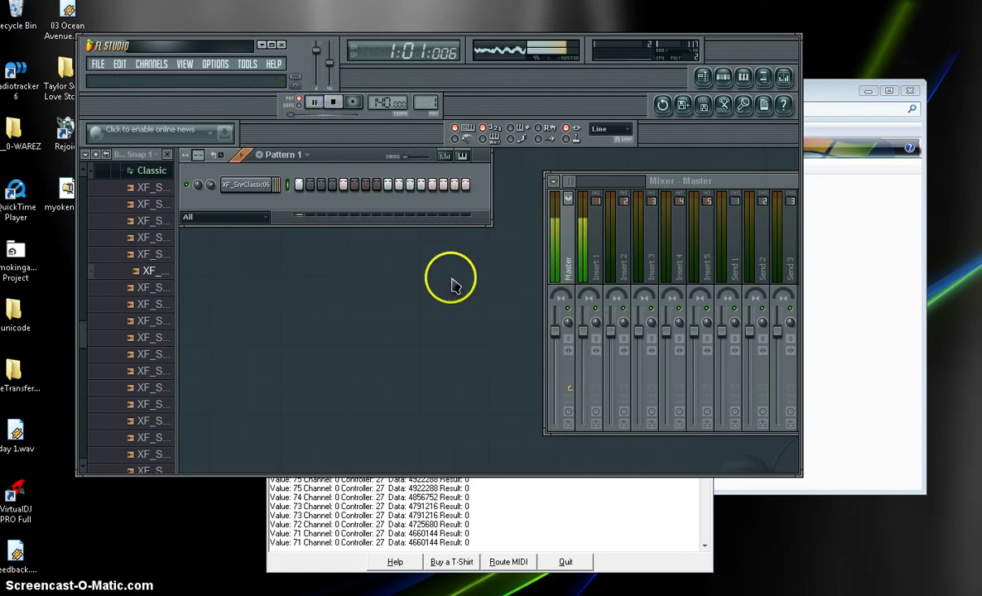
pyautogui.rightClick(556, 334)
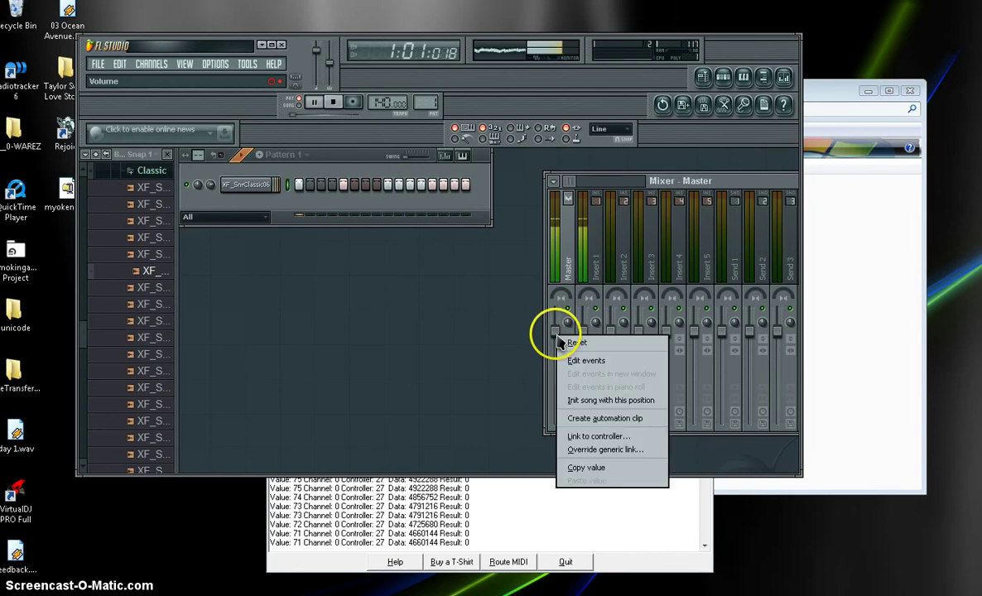
pyautogui.click(620, 439)
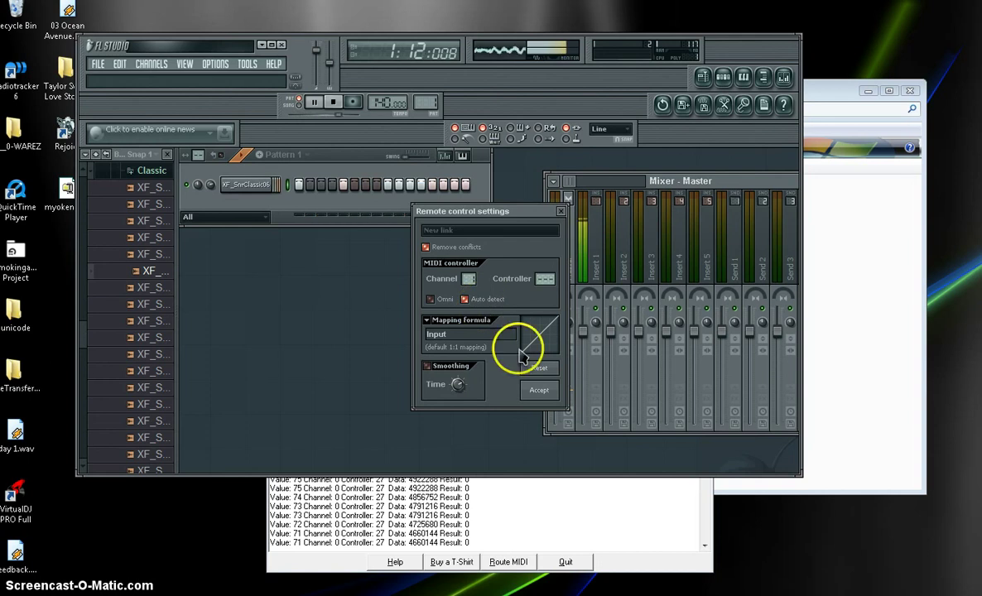
pyautogui.moveTo(453, 215); pyautogui.dragTo(393, 184)
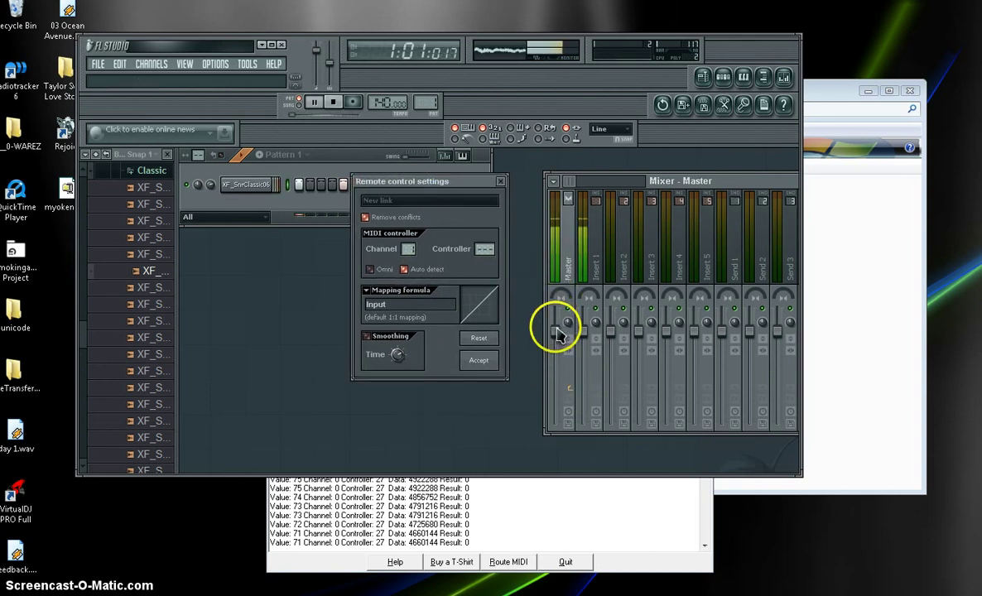
pyautogui.click(500, 182)
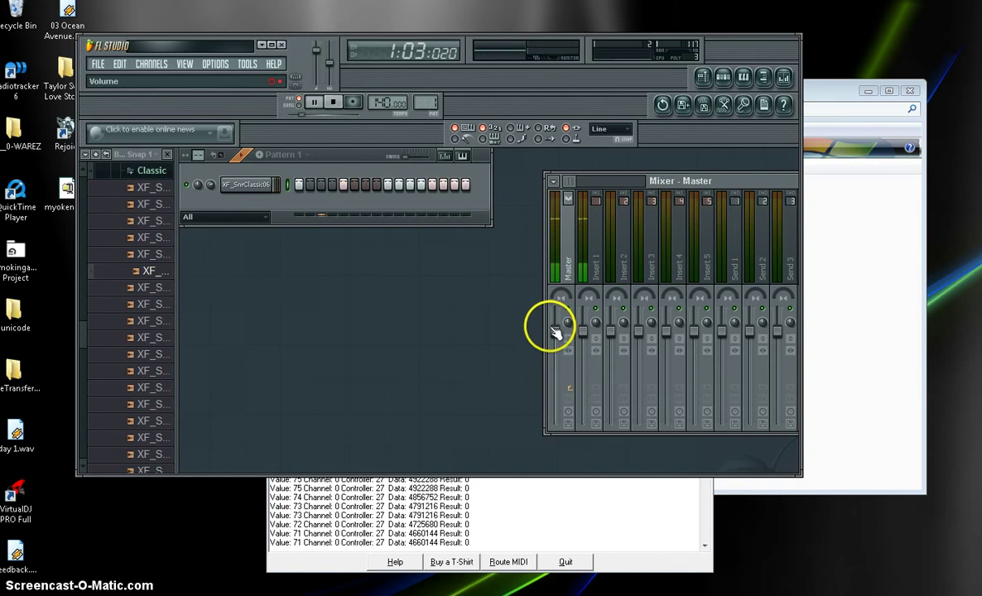
# Link the Master track's volume fader to the joystick's z axis on MIDI controller 27.
pyautogui.rightClick(554, 331)
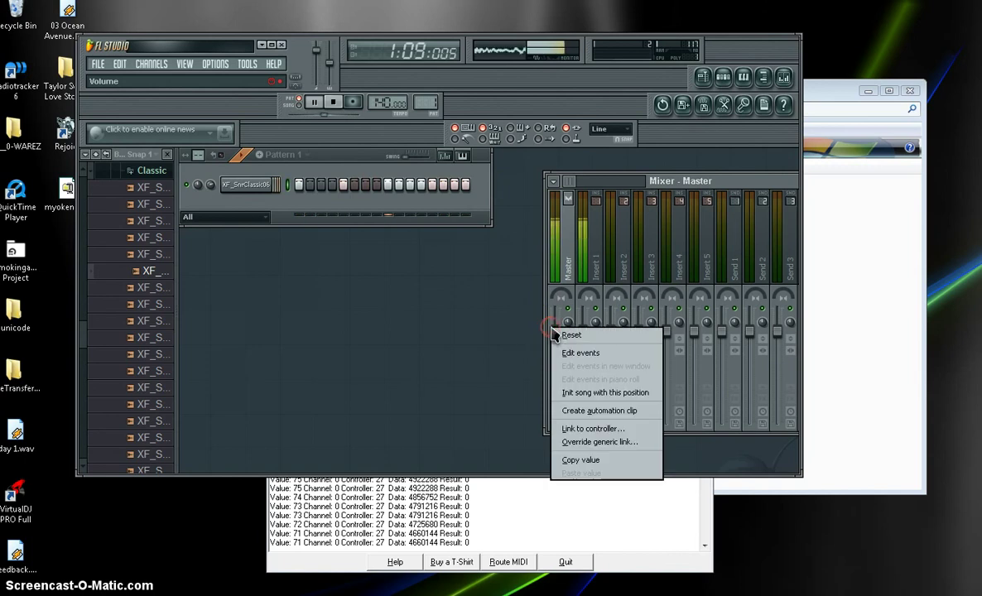
pyautogui.click(593, 429)
pyautogui.click(333, 102)
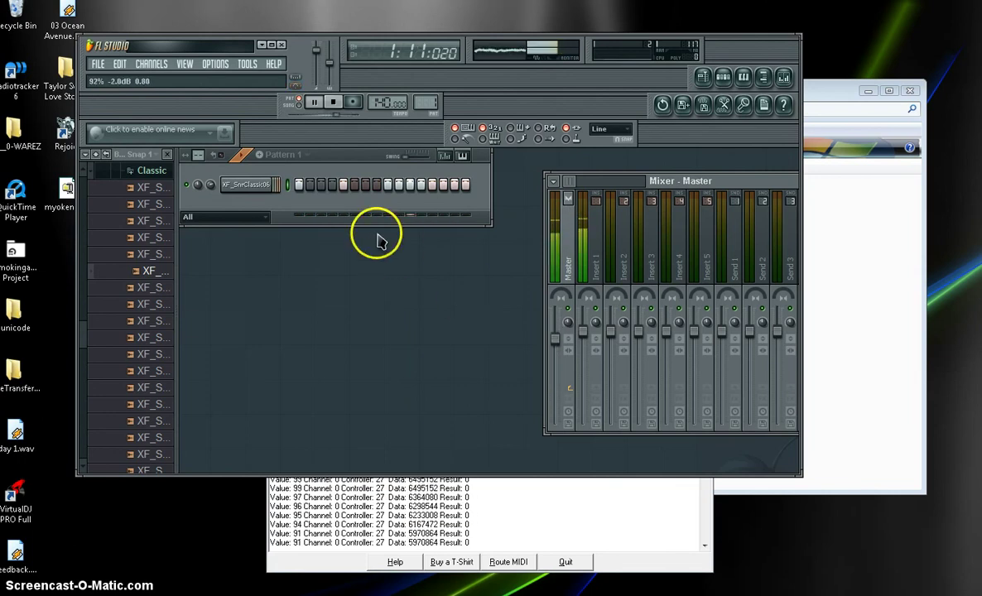
pyautogui.click(265, 186)
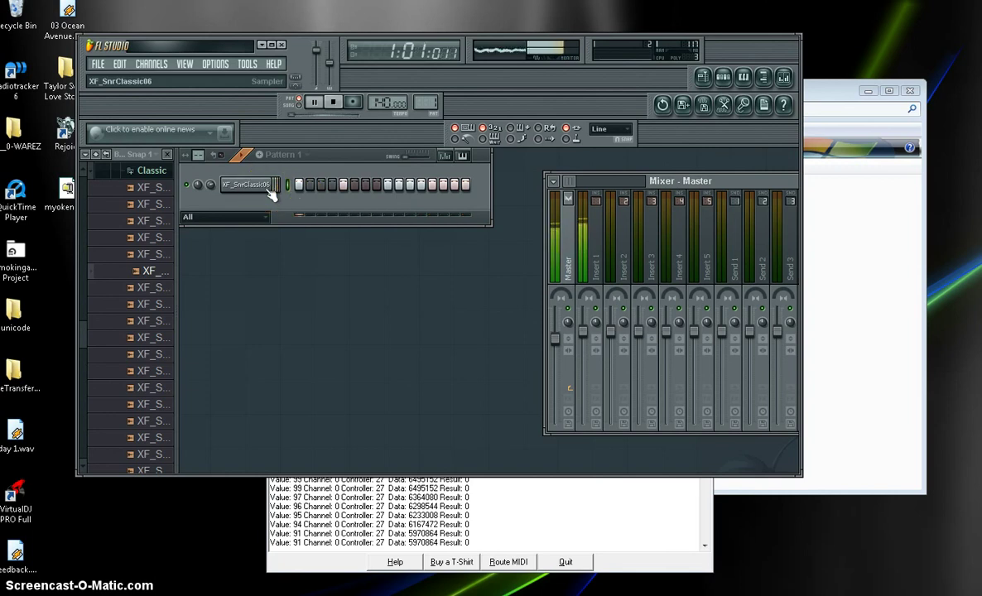
pyautogui.moveTo(271, 192); pyautogui.dragTo(654, 199)
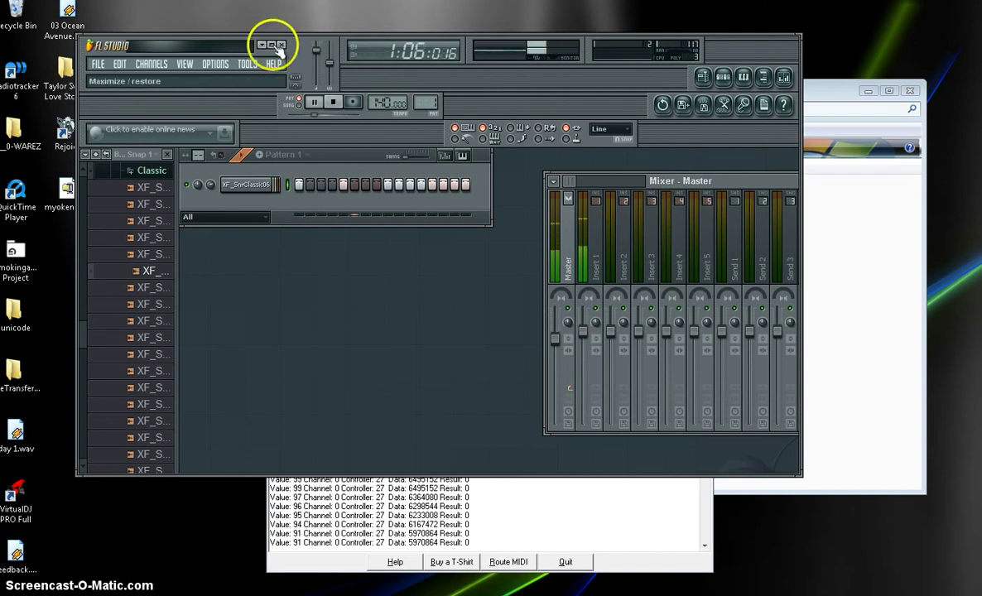
# Maximize FL Studio, open the Rough Rider compressor on the Master track and link its Active switch to a MIDI controller.
pyautogui.click(272, 43)
pyautogui.click(834, 174)
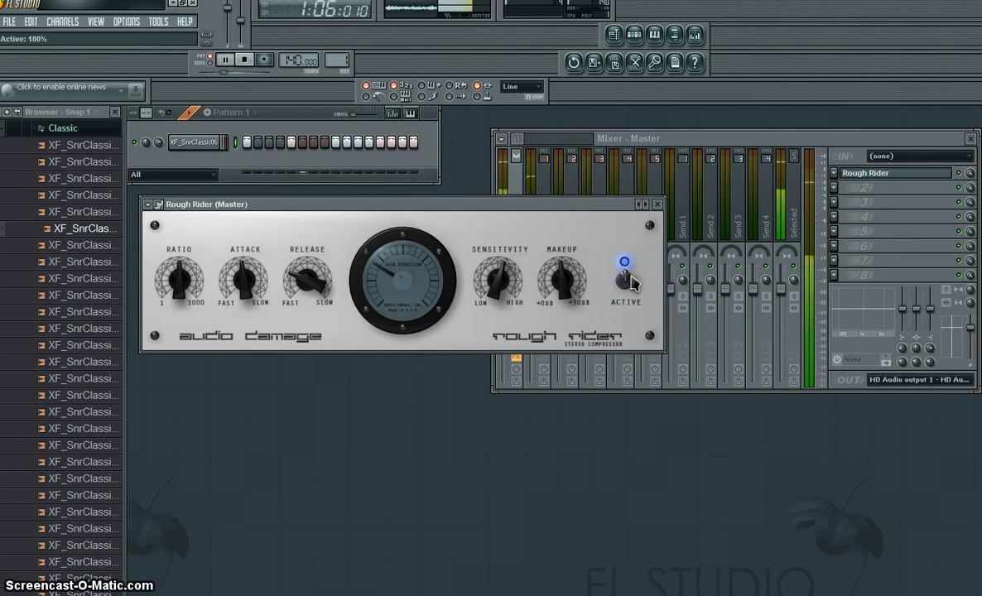
pyautogui.click(158, 22)
pyautogui.moveTo(216, 162)
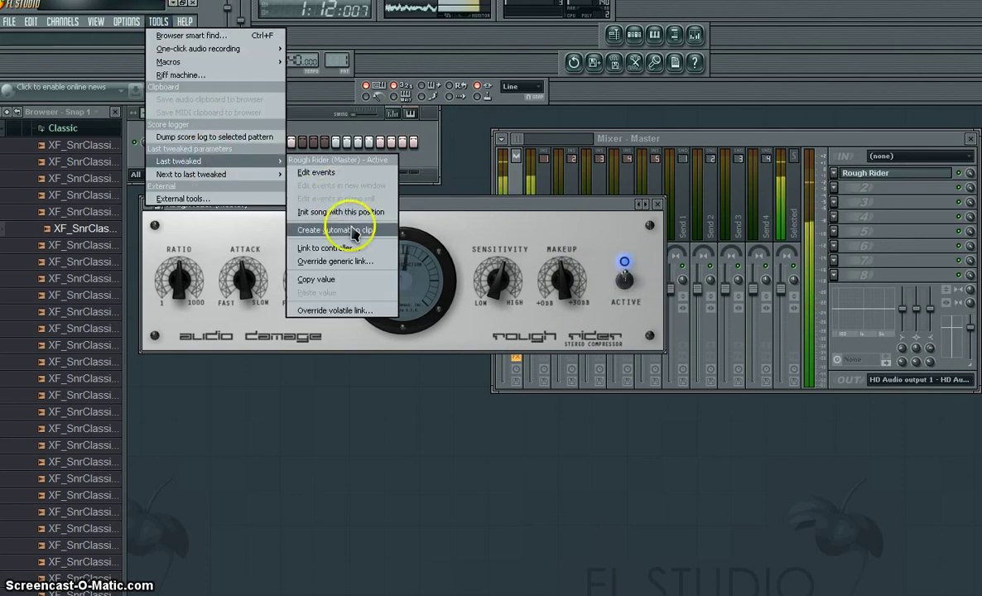
pyautogui.click(379, 249)
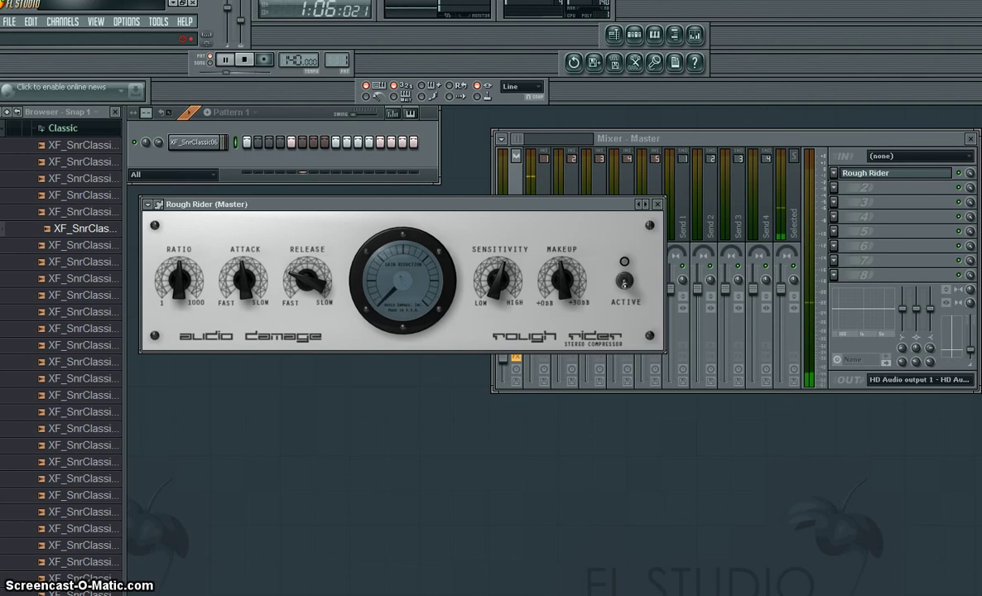
# Switch to the untitled Paint window.
pyautogui.hotkey('alt', 'Tab')
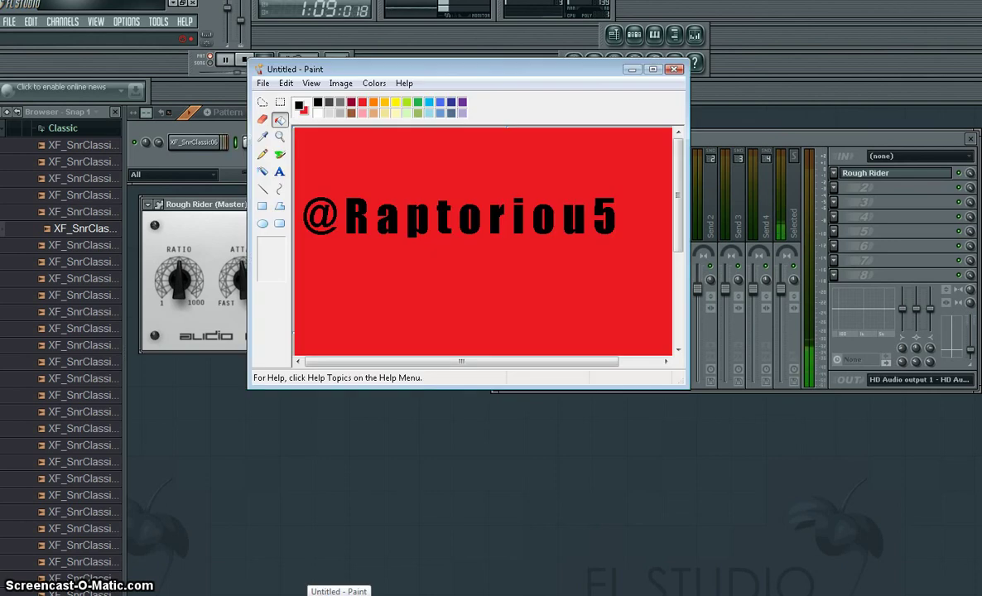